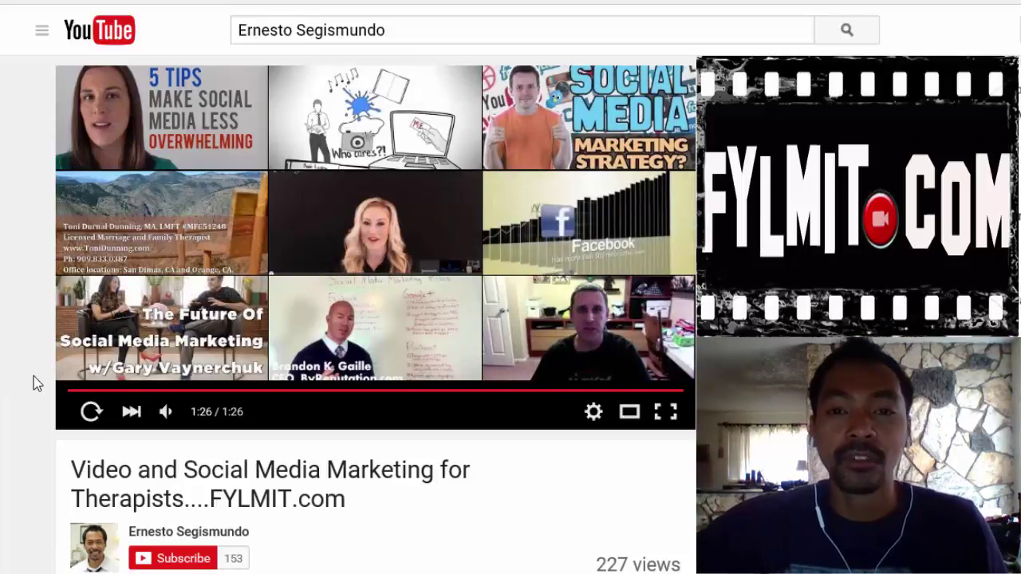
Reopen the video's sharing options, check the short link, then show the 560×315 iframe embed code.
scroll(24, 382, "down", 3)
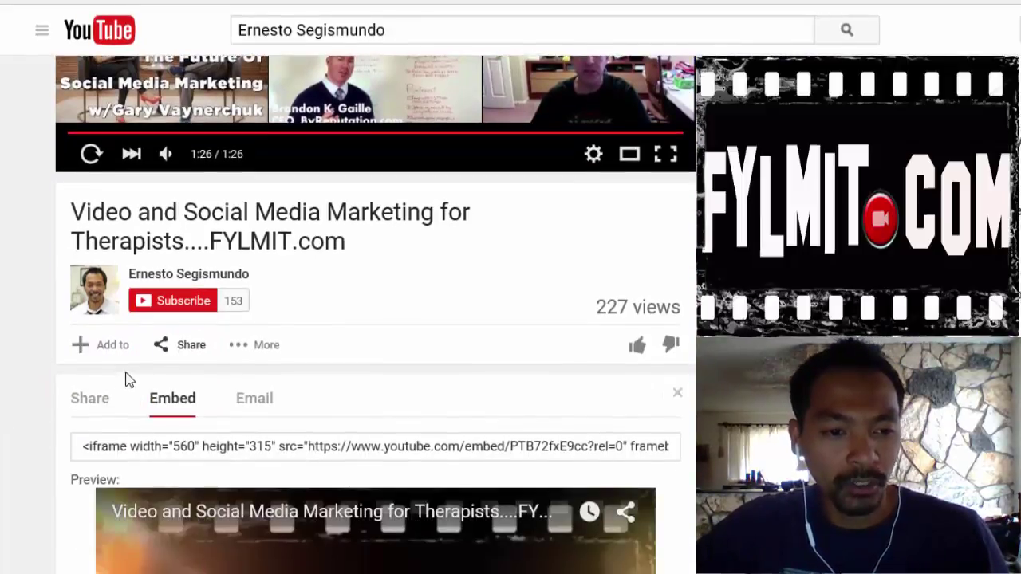
left_click(201, 352)
left_click(188, 350)
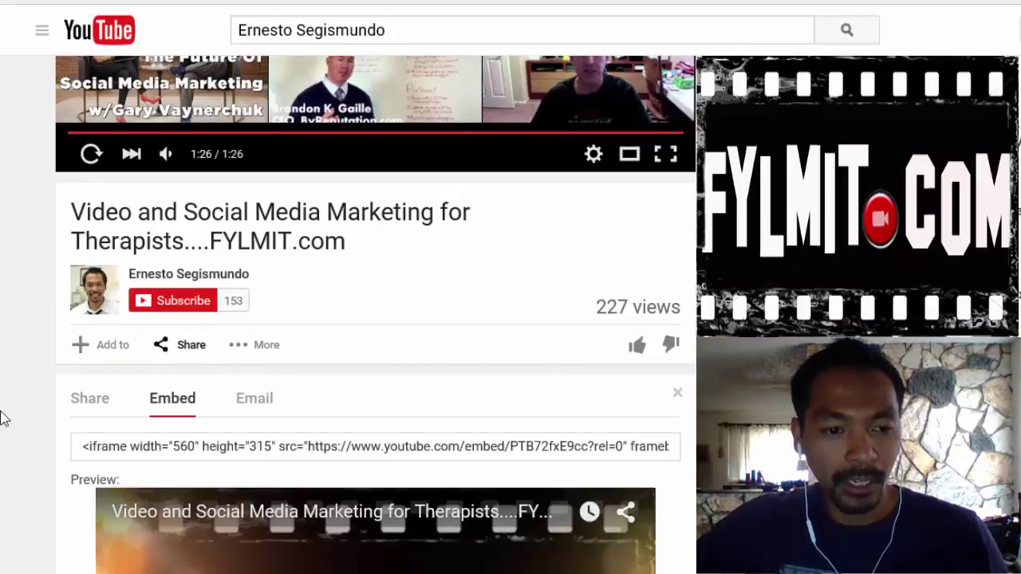
left_click(95, 403)
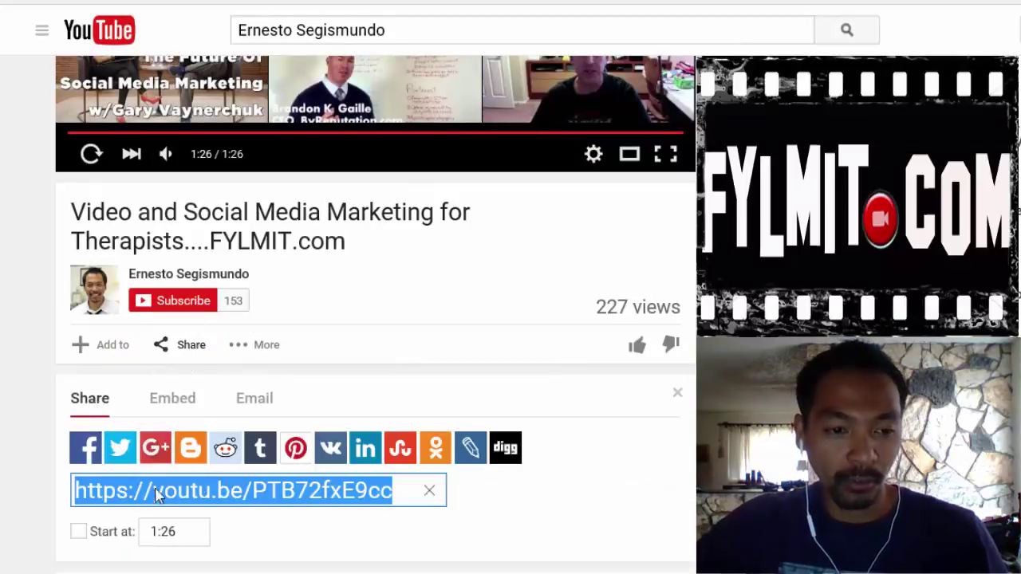
scroll(144, 421, "down", 1)
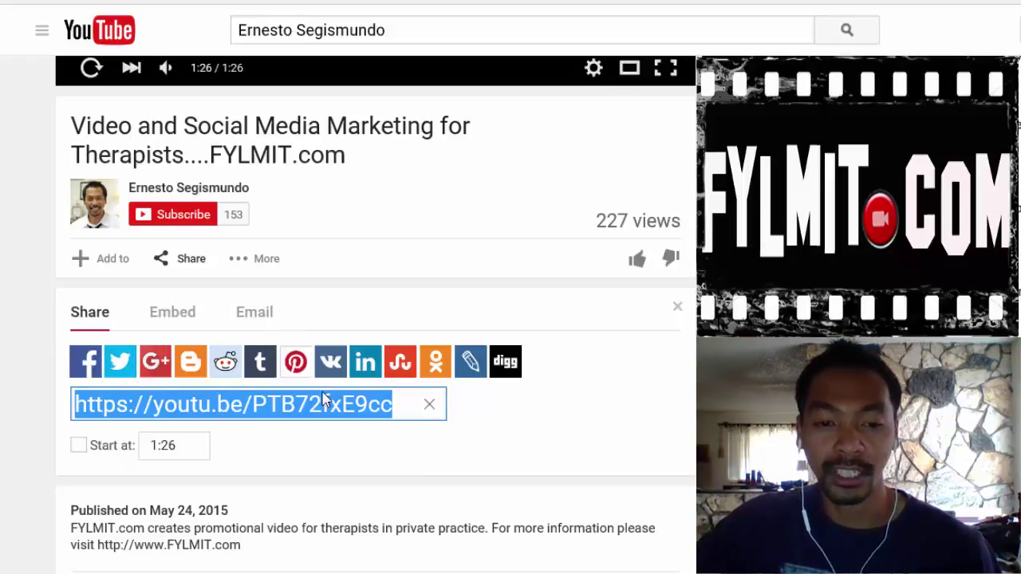
left_click(197, 319)
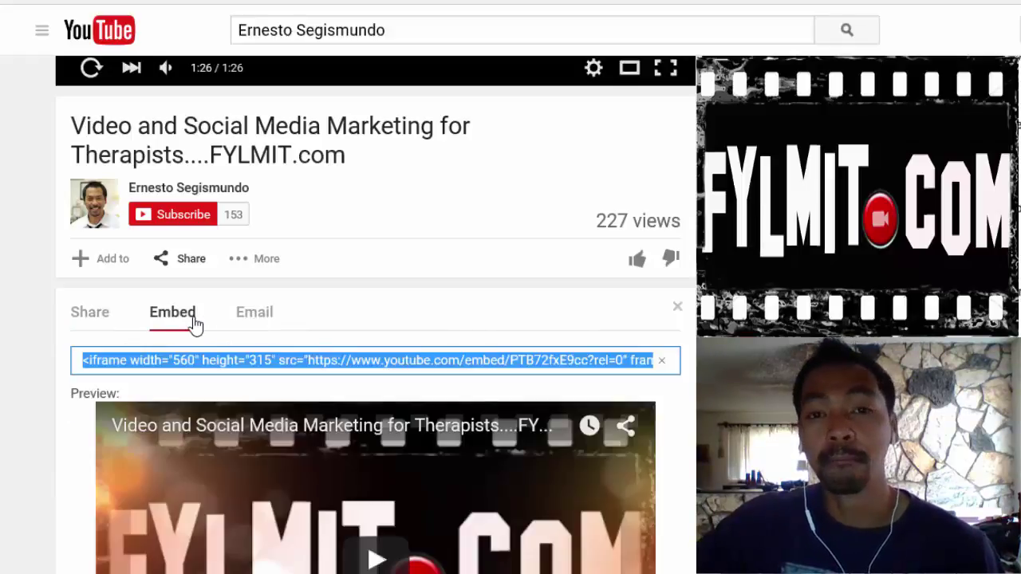
scroll(10, 407, "down", 2)
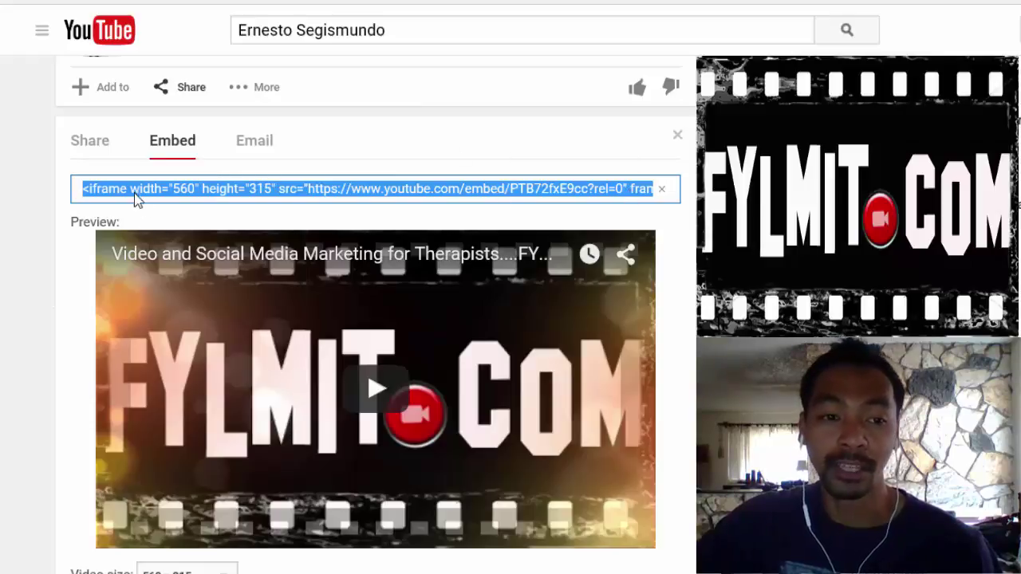
scroll(14, 393, "down", 2)
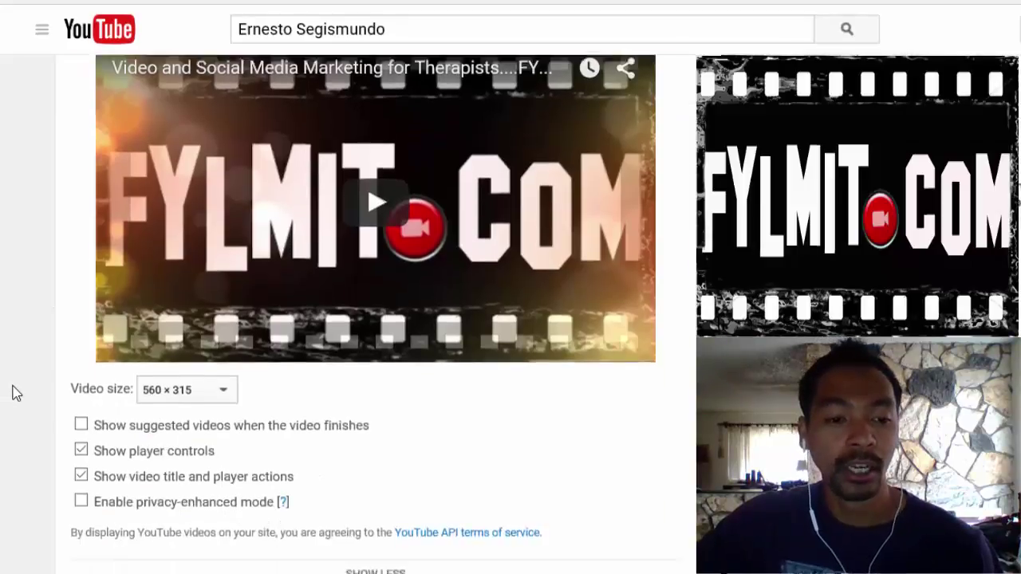
scroll(32, 370, "down", 1)
scroll(34, 365, "up", 2)
scroll(20, 354, "down", 1)
scroll(20, 353, "down", 2)
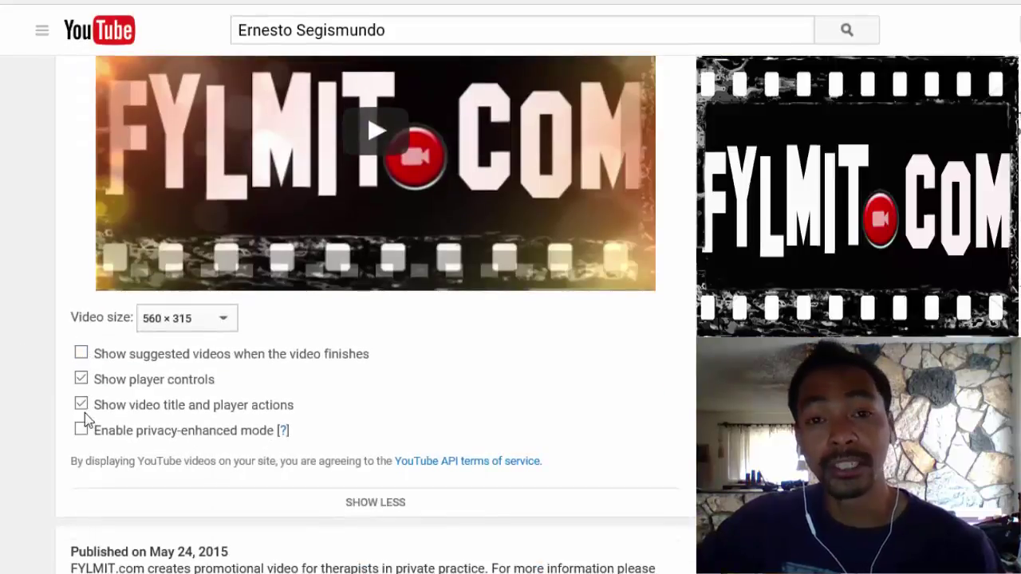
left_click(82, 354)
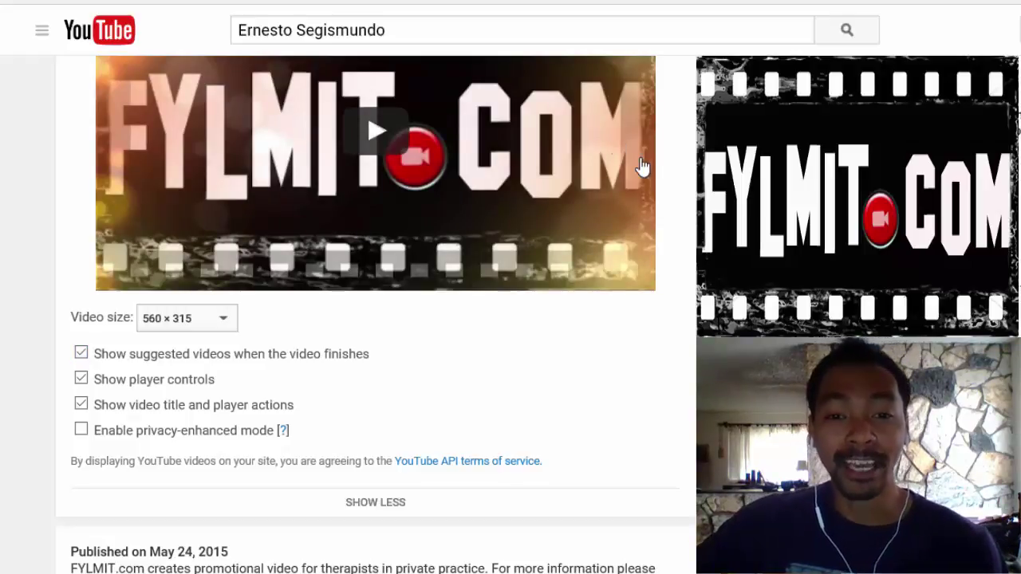
left_click(82, 354)
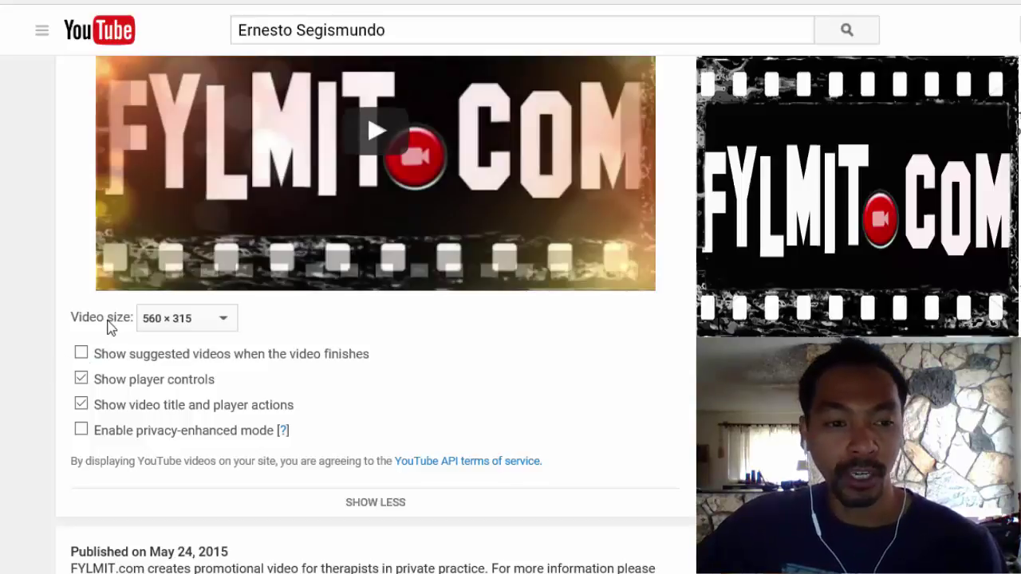
left_click(226, 322)
left_click(206, 340)
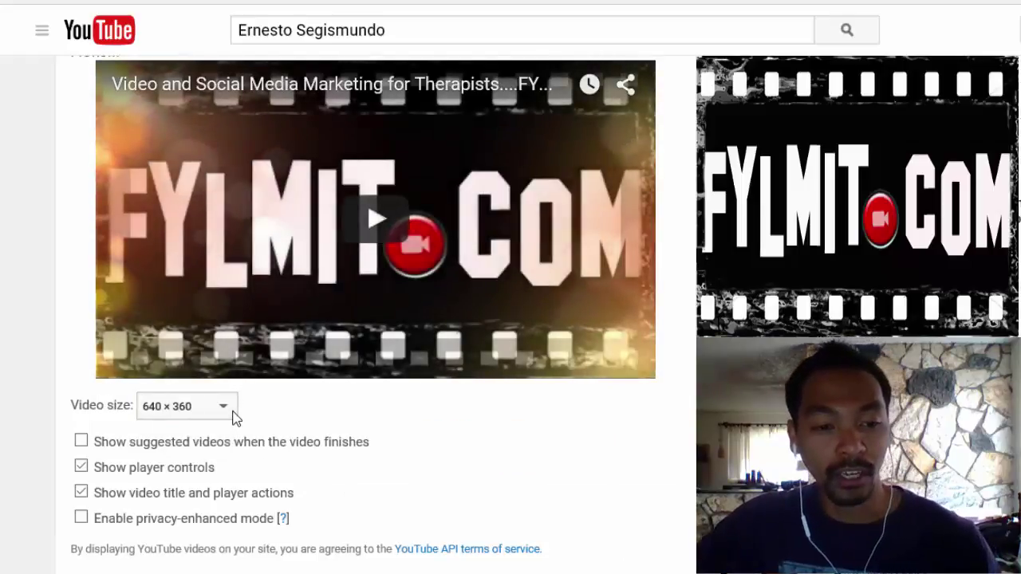
left_click(231, 409)
left_click(226, 409)
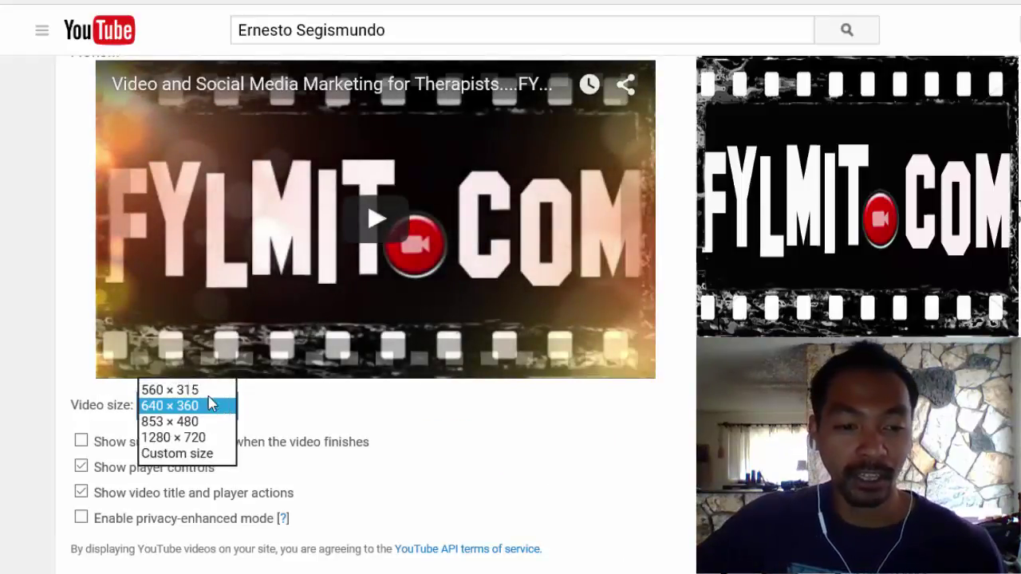
left_click(183, 391)
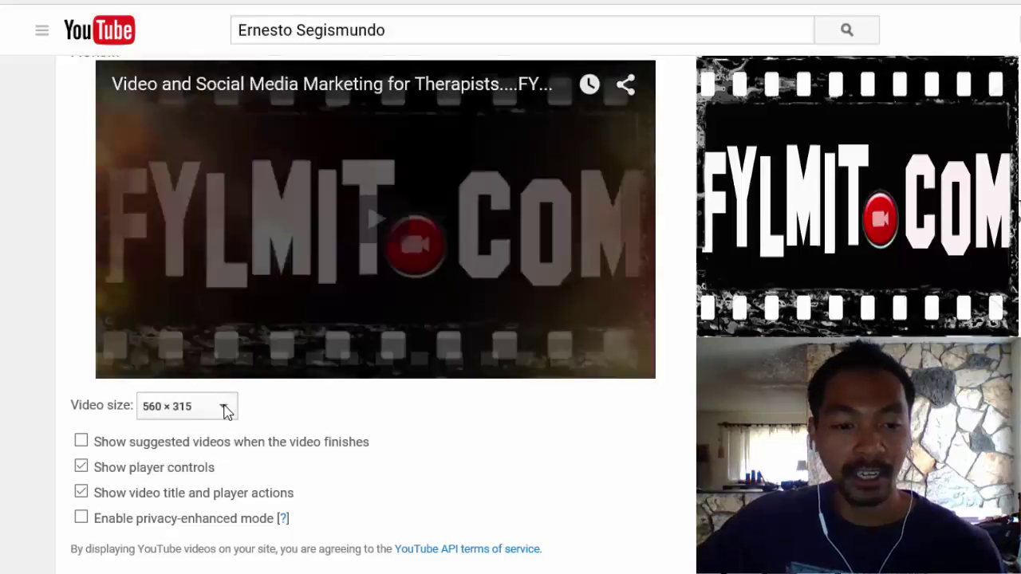
left_click(226, 409)
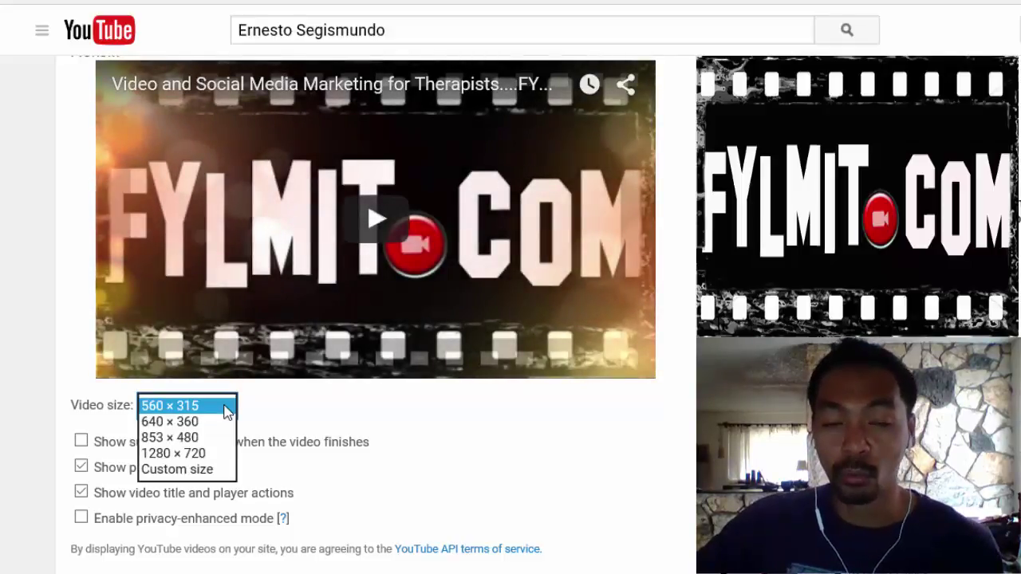
left_click(212, 470)
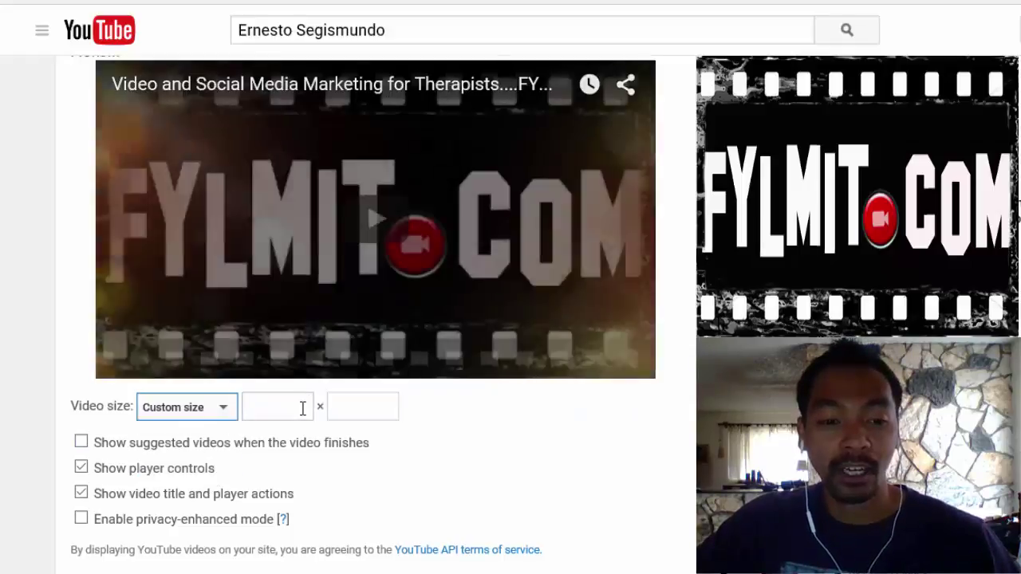
left_click(303, 408)
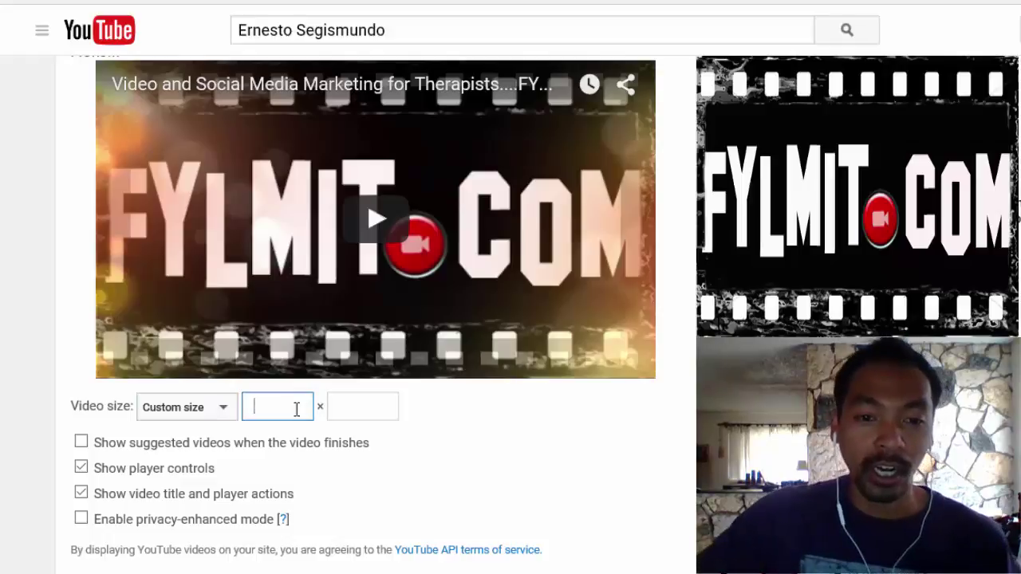
type("2")
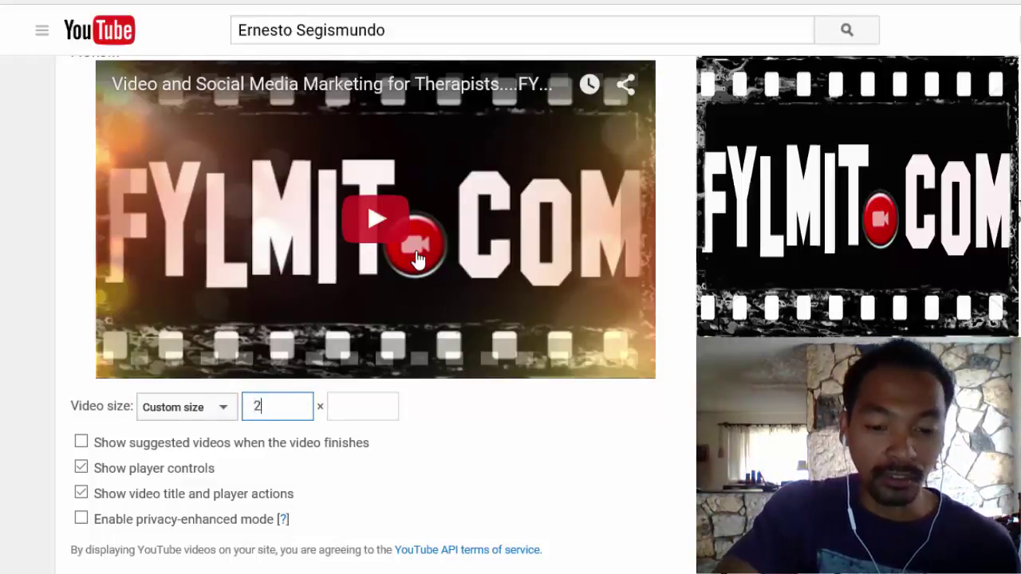
type("50")
scroll(527, 240, "up", 1)
scroll(526, 275, "down", 3)
left_click(542, 250)
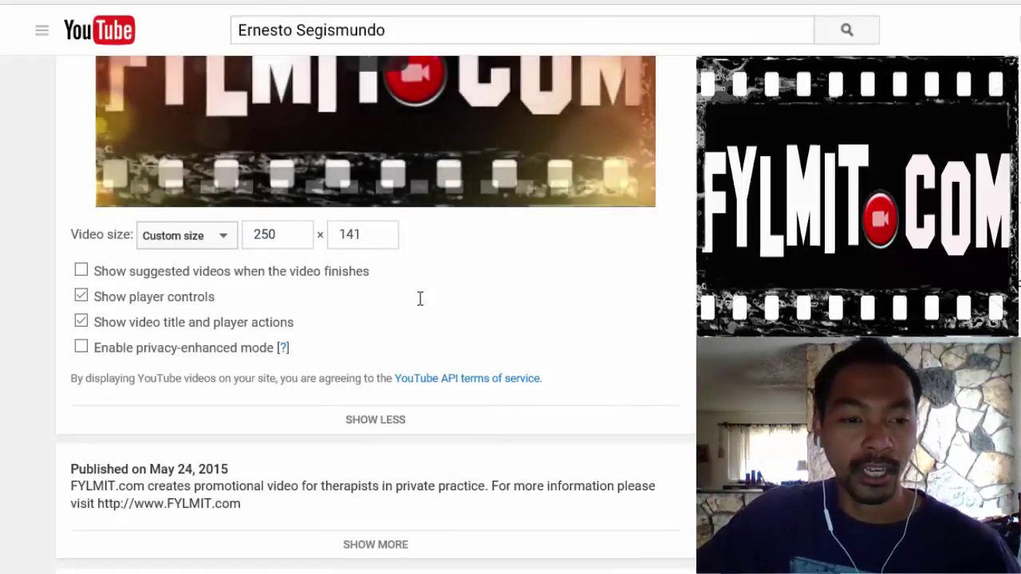
left_click(220, 236)
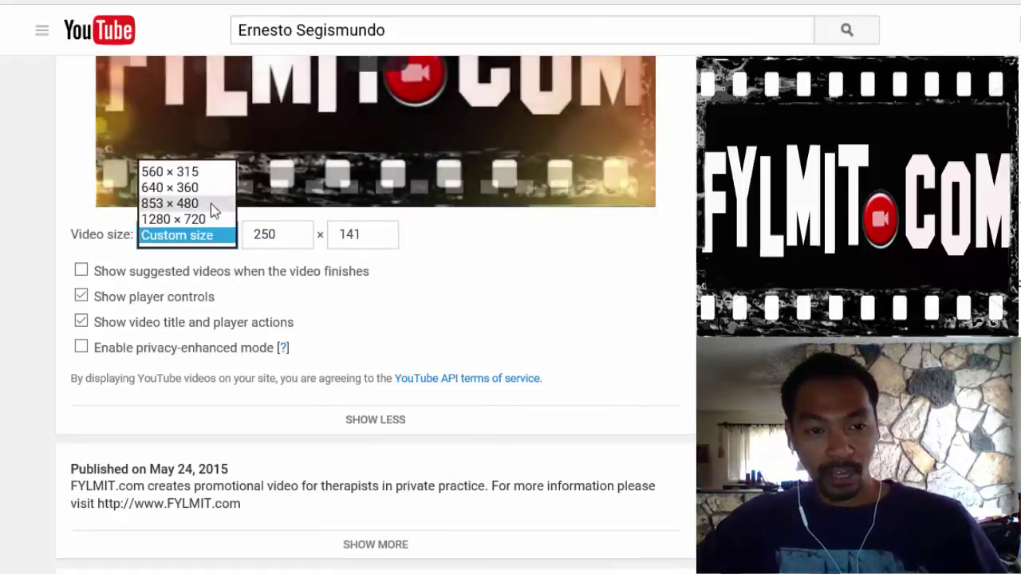
left_click(205, 170)
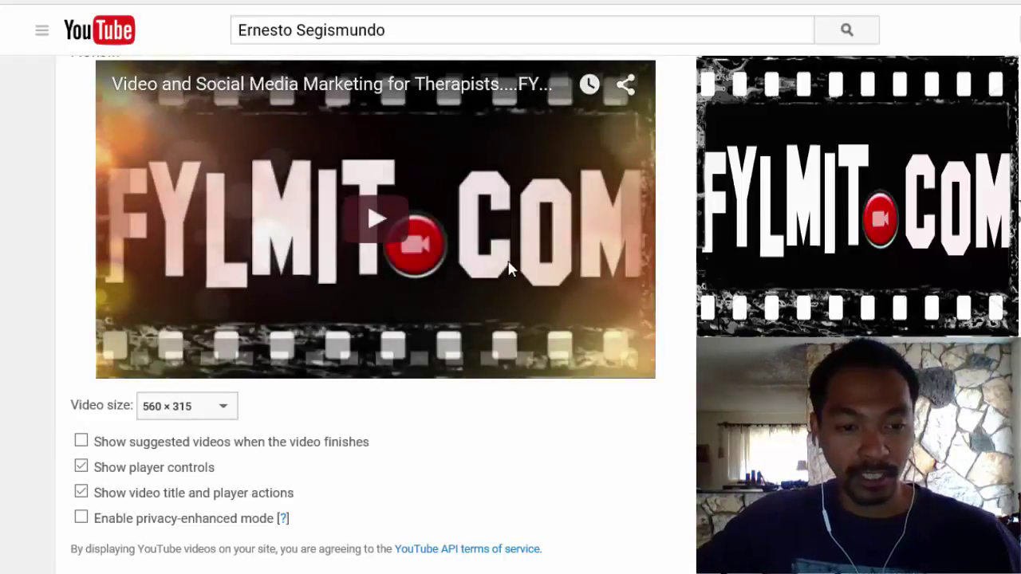
Copy the selected 560×315 iframe embed code to the clipboard, then deselect it.
scroll(4, 430, "down", 2)
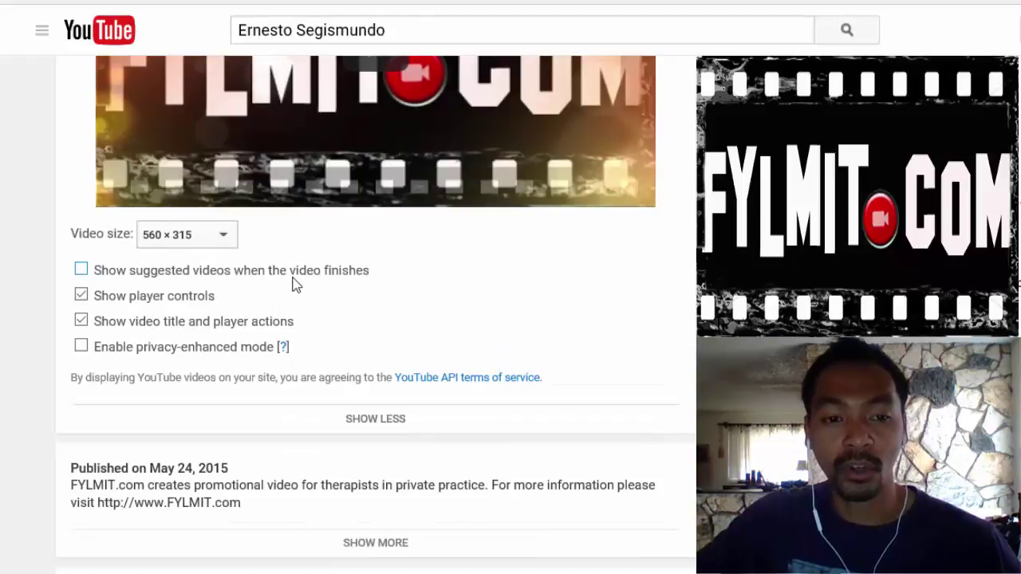
scroll(425, 288, "up", 6)
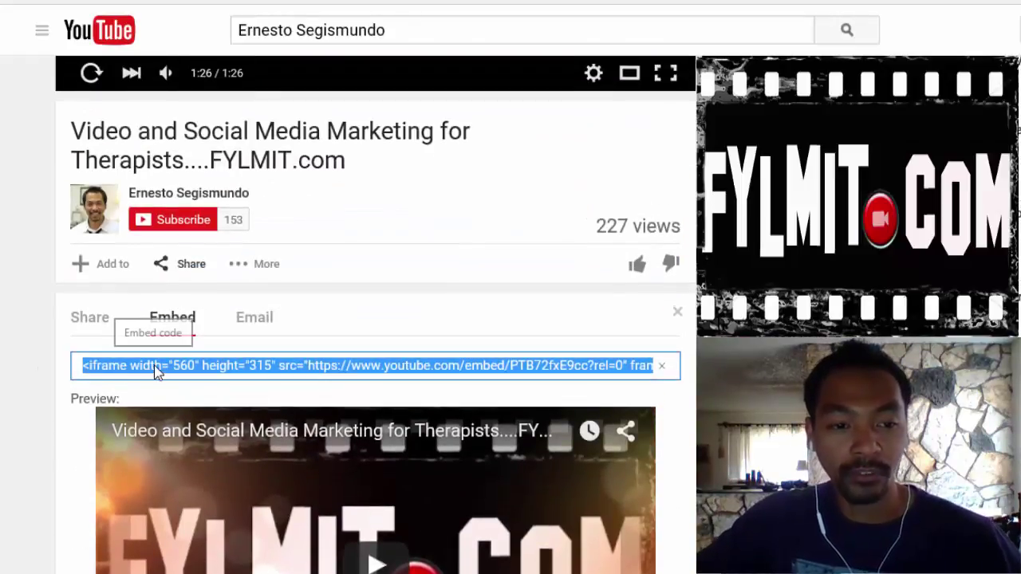
right_click(396, 367)
left_click(420, 428)
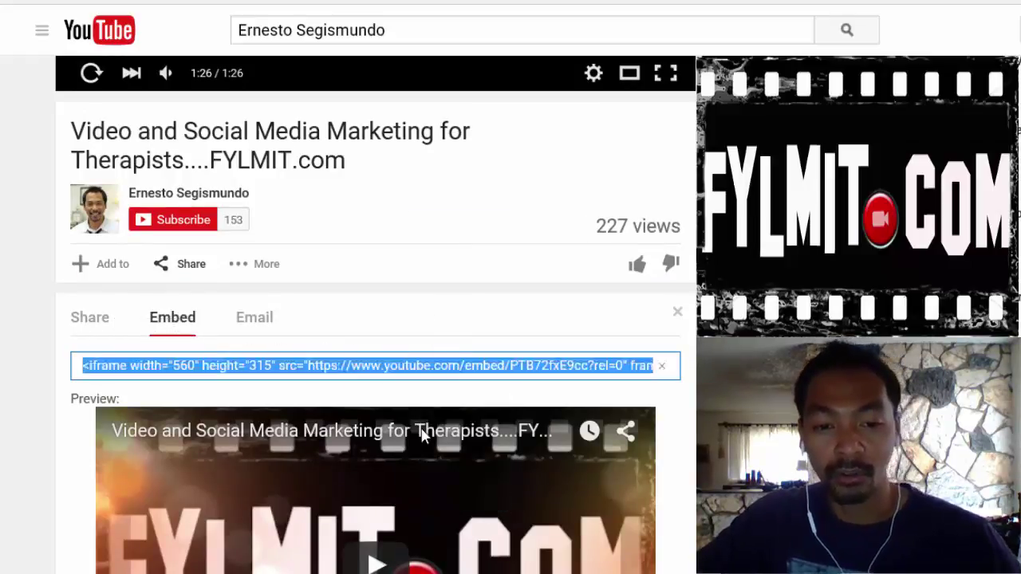
left_click(8, 469)
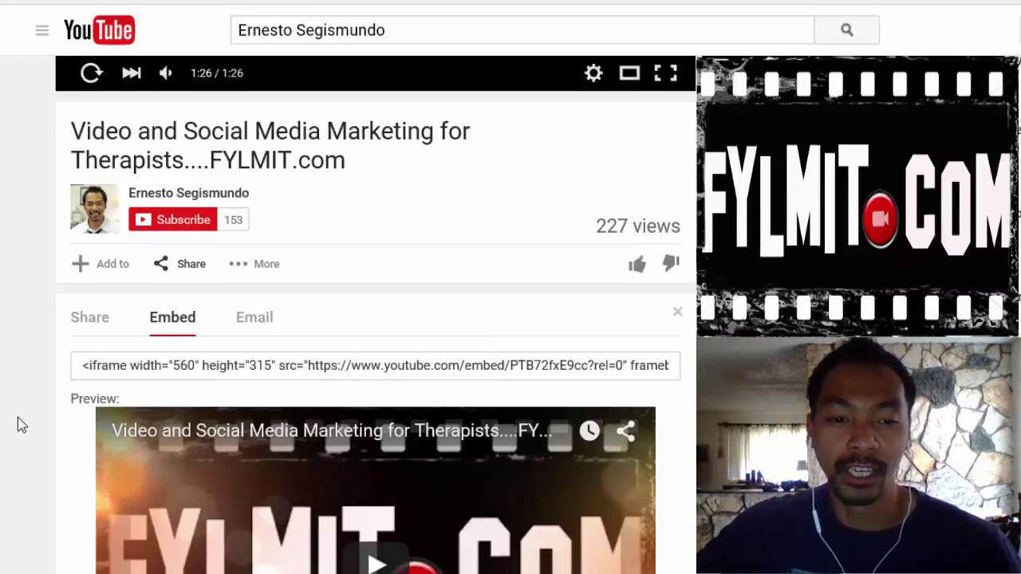
Review the embed options (controls and title shown, suggested videos off), then show the youtu.be short link.
scroll(21, 424, "down", 5)
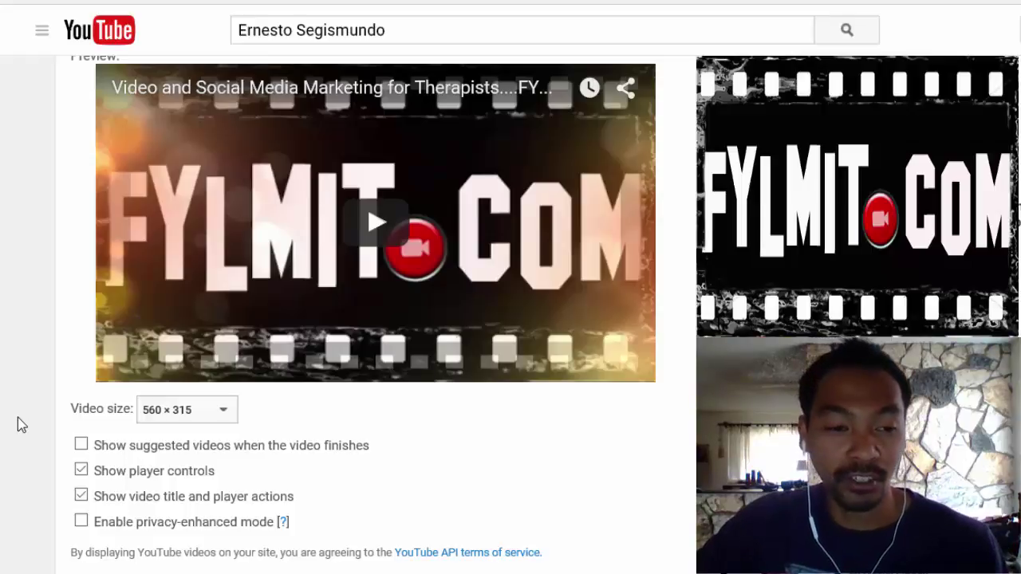
scroll(13, 390, "up", 4)
scroll(34, 387, "down", 2)
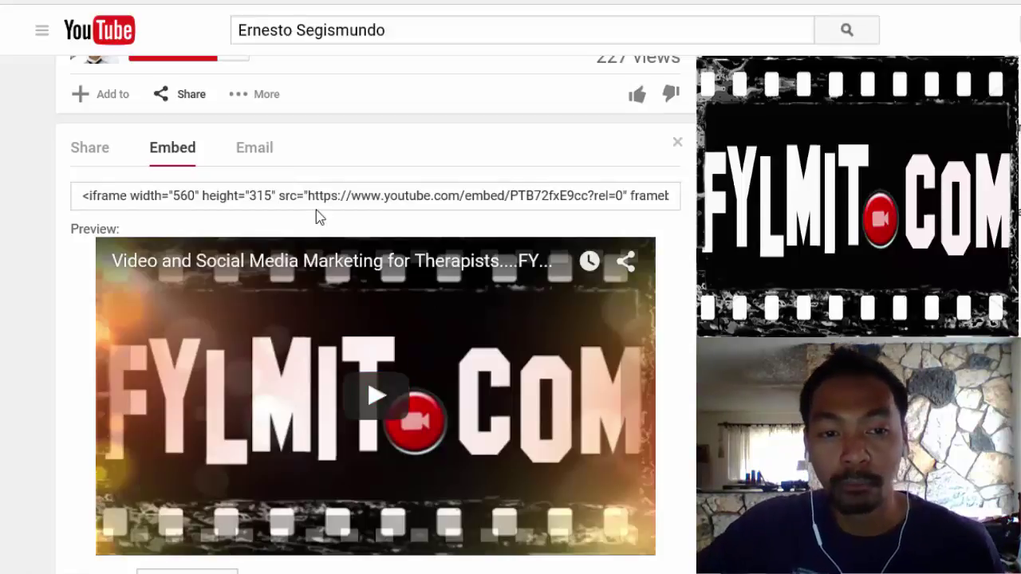
scroll(2, 534, "down", 1)
scroll(100, 456, "down", 2)
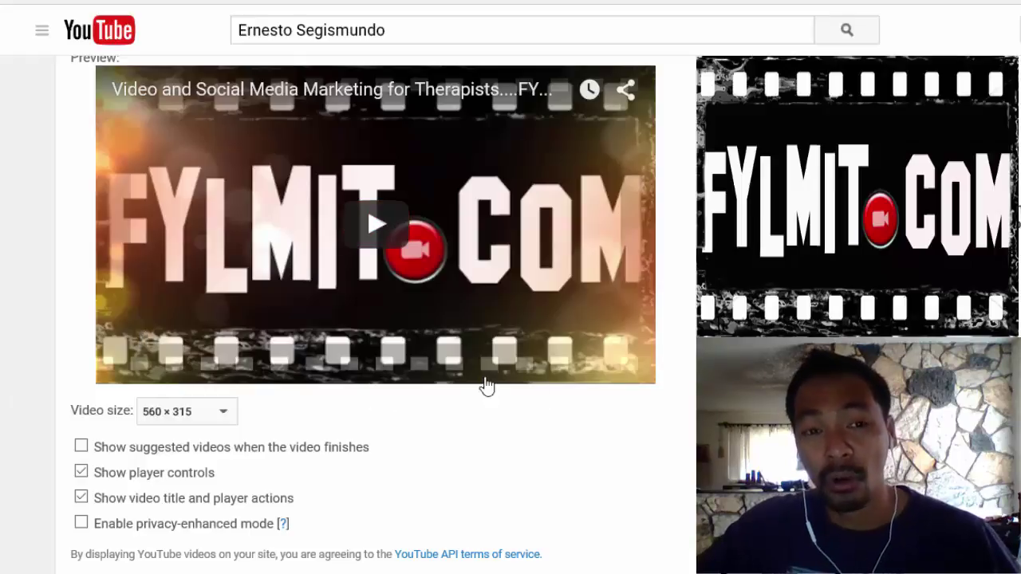
scroll(20, 351, "up", 3)
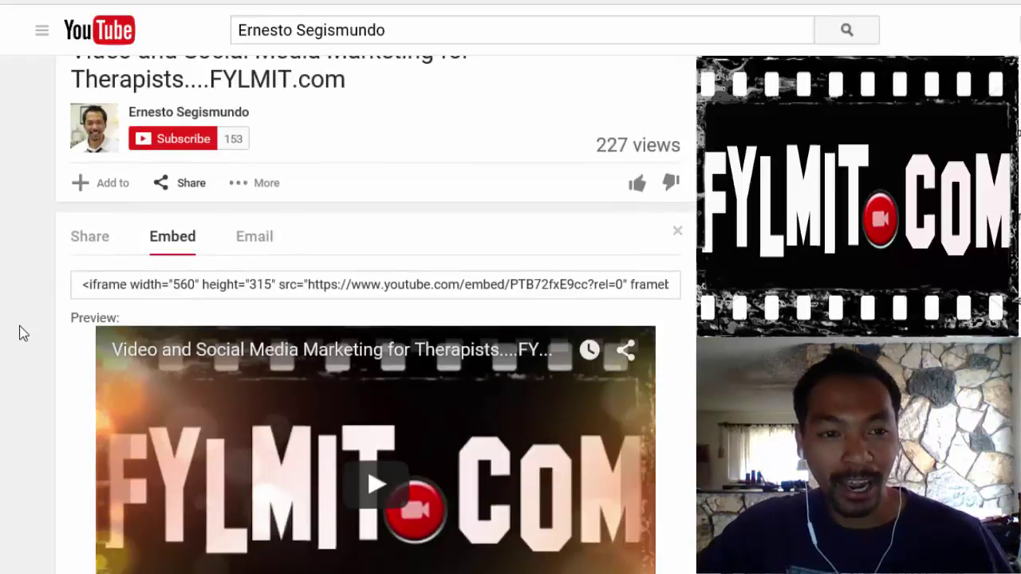
left_click(86, 239)
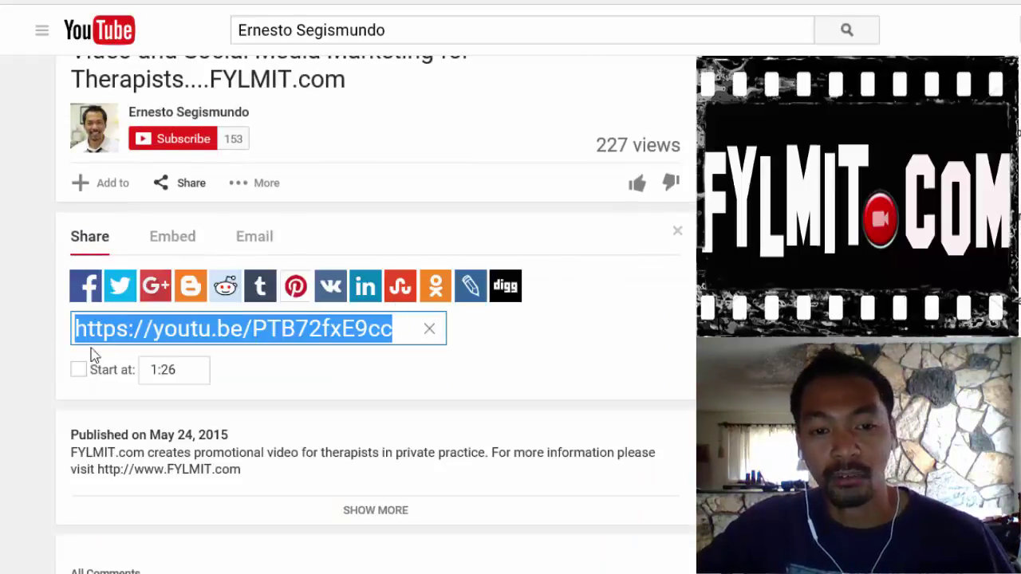